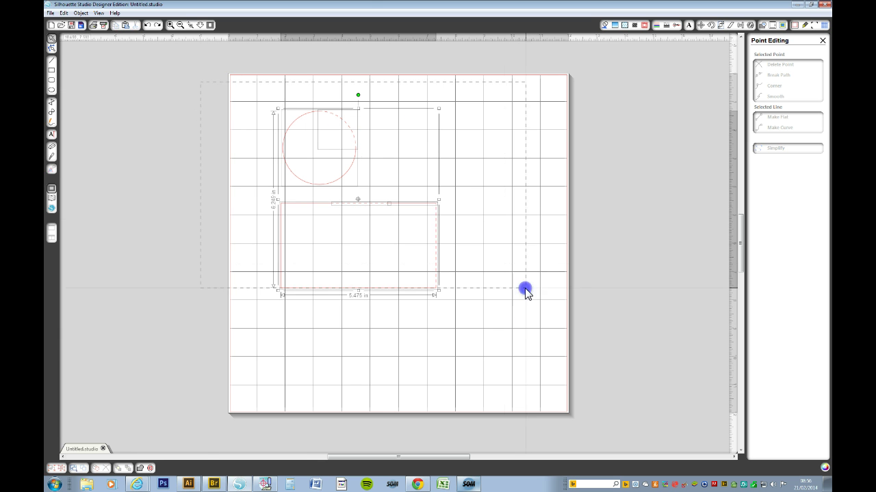
Step: Move the existing circle and rectangle off the page, then draw a new rectangle about 5 by 3 in near the page's middle
{"action": "left_click_drag", "start_coordinate": [442, 292], "coordinate": [211, 295]}
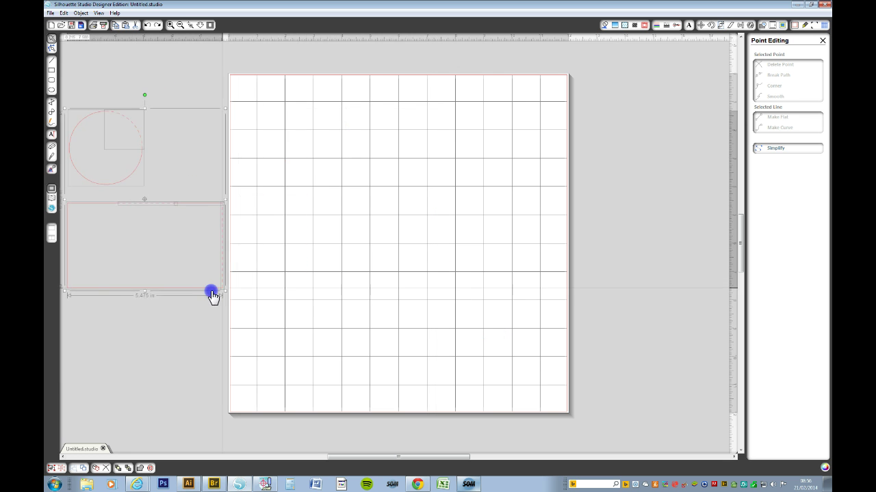
{"action": "left_click", "coordinate": [51, 70]}
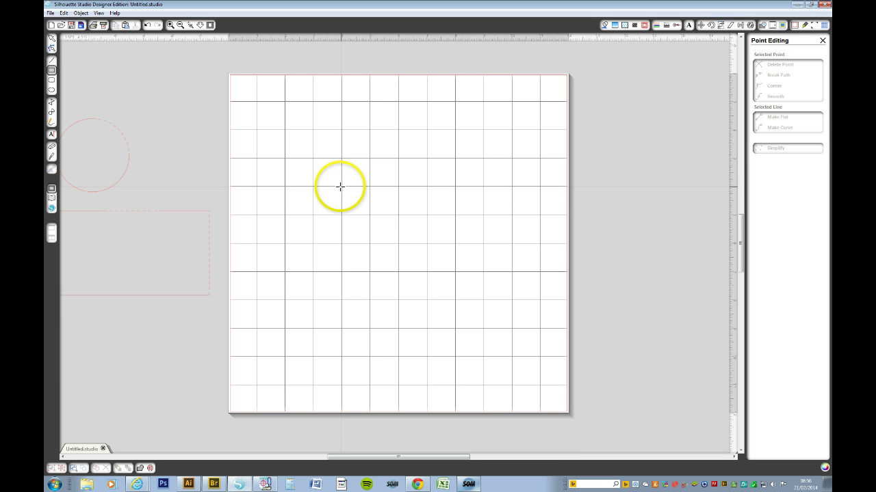
{"action": "left_click_drag", "start_coordinate": [340, 186], "coordinate": [482, 272]}
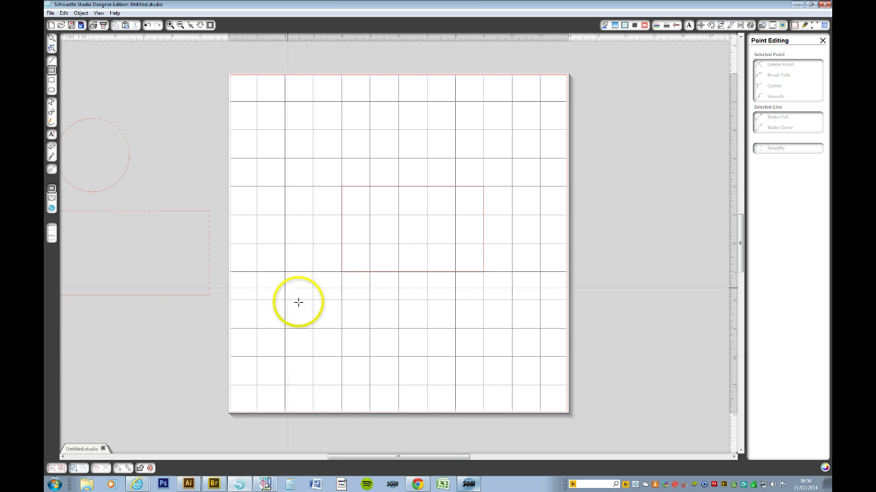
Step: Draw a circle about 3.13 in across near the page's upper-left corner and move it slightly down
{"action": "left_click", "coordinate": [52, 90]}
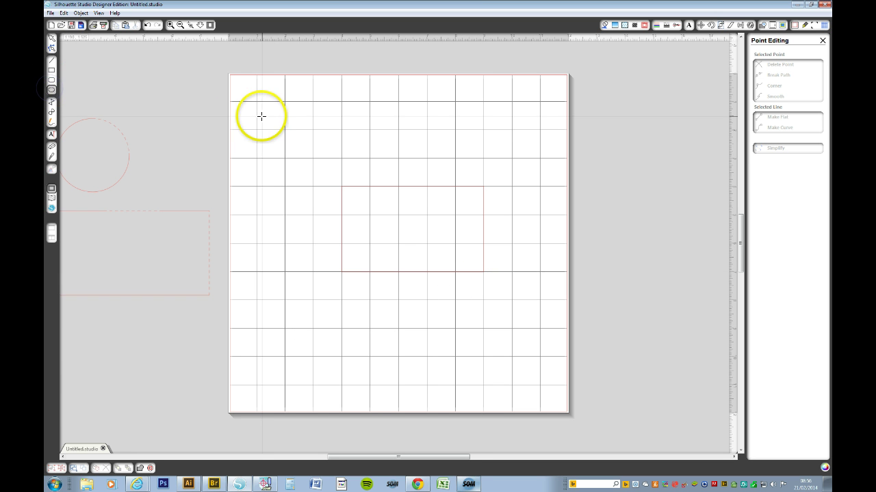
{"action": "left_click_drag", "start_coordinate": [284, 119], "coordinate": [328, 162]}
{"action": "left_click", "coordinate": [52, 38]}
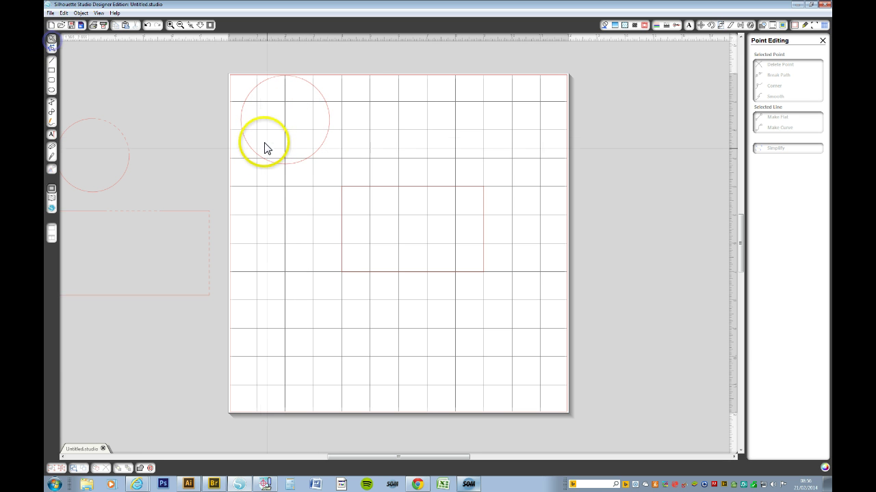
{"action": "left_click_drag", "start_coordinate": [267, 164], "coordinate": [276, 186]}
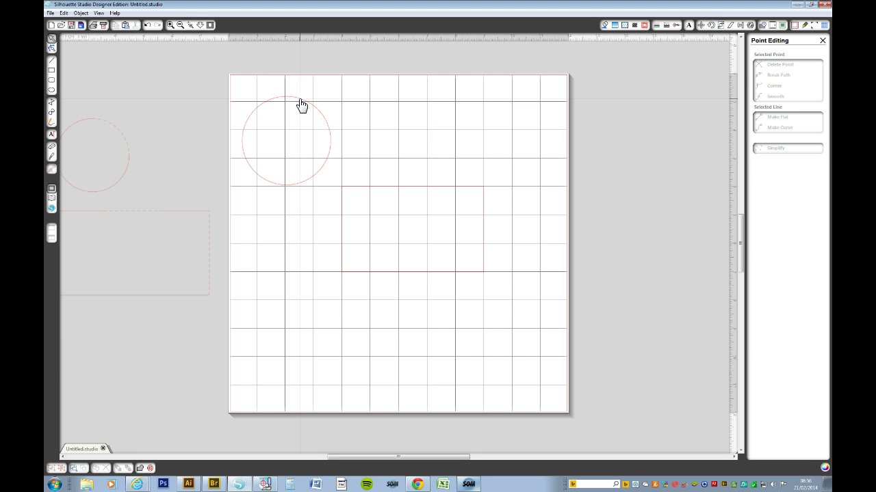
{"action": "left_click", "coordinate": [139, 57]}
{"action": "left_click", "coordinate": [253, 108]}
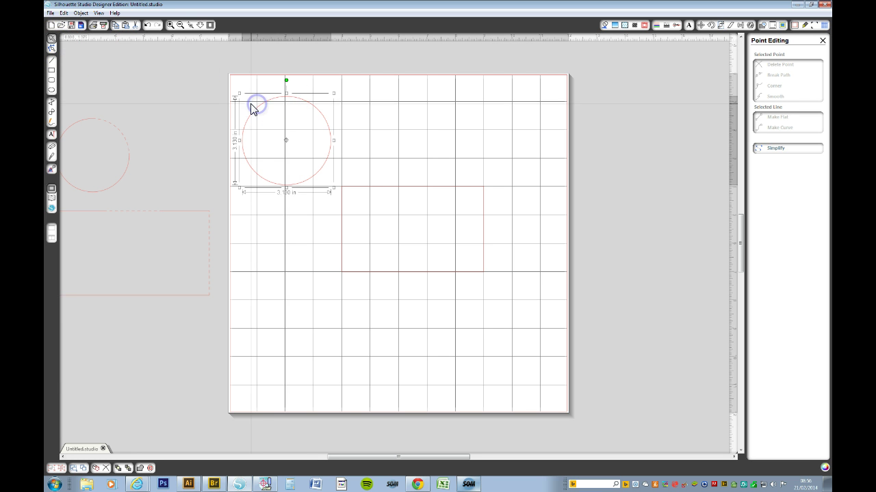
{"action": "left_click", "coordinate": [51, 48]}
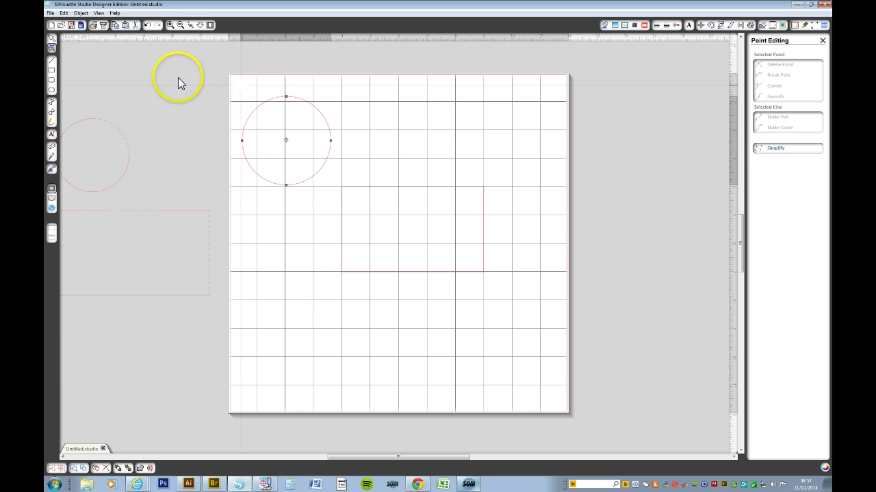
{"action": "left_click", "coordinate": [52, 38]}
{"action": "left_click", "coordinate": [138, 68]}
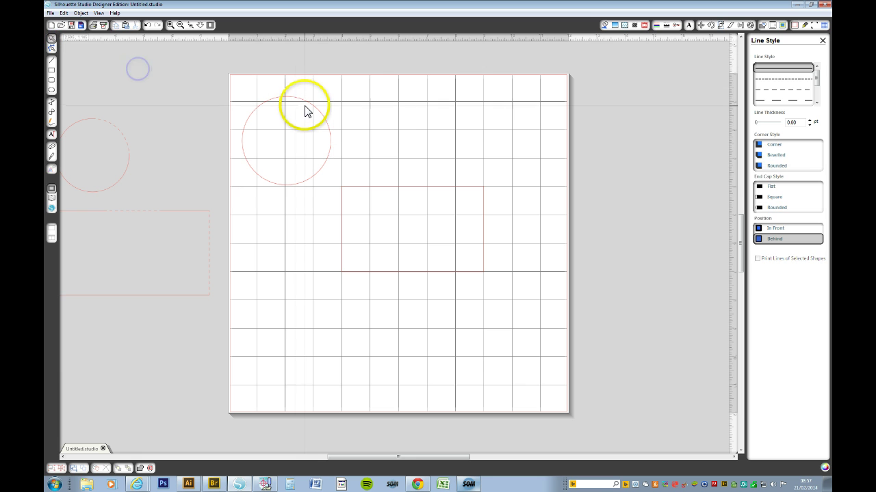
Step: Edit the new circle's points and break its path at the topmost and rightmost points
{"action": "double_click", "coordinate": [305, 102]}
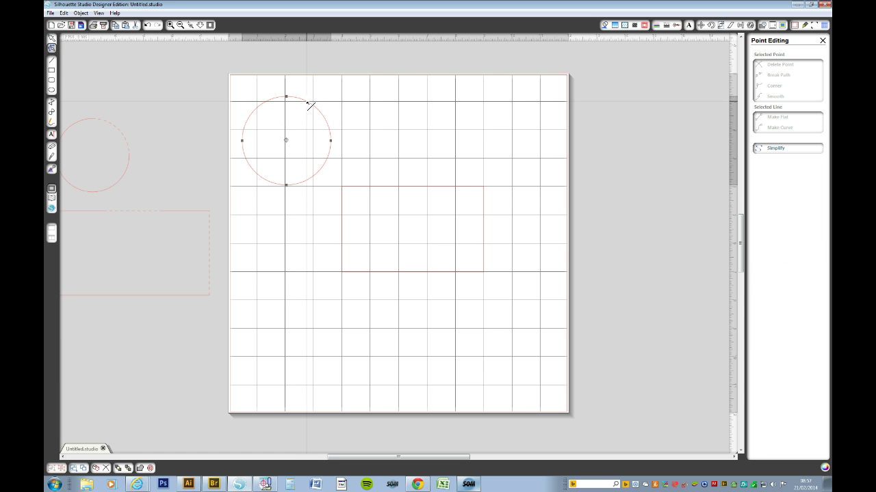
{"action": "left_click", "coordinate": [306, 101]}
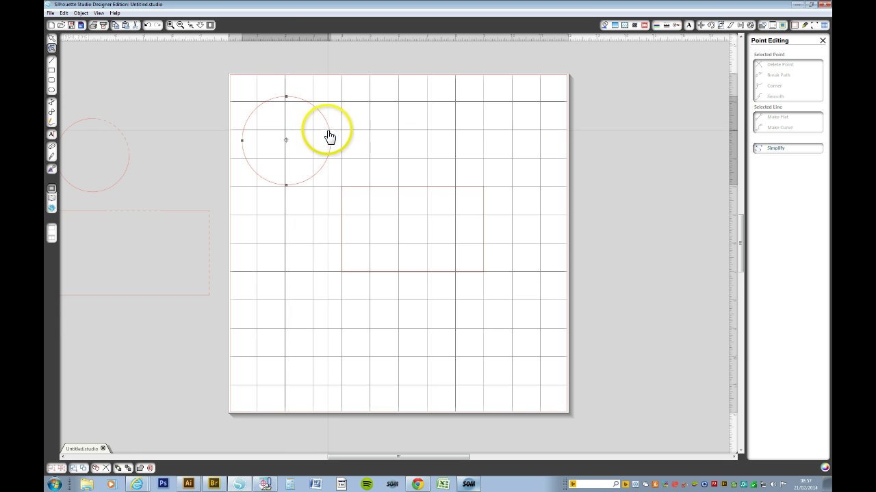
{"action": "left_click", "coordinate": [288, 99]}
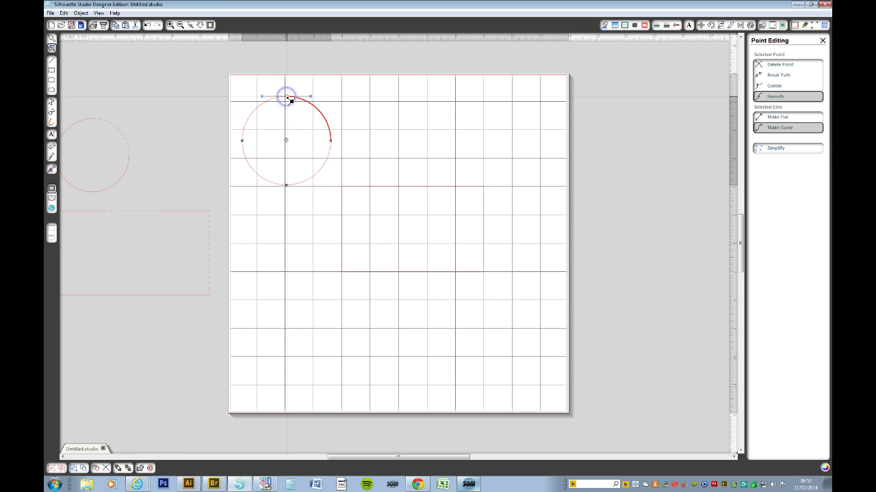
{"action": "left_click", "coordinate": [331, 141]}
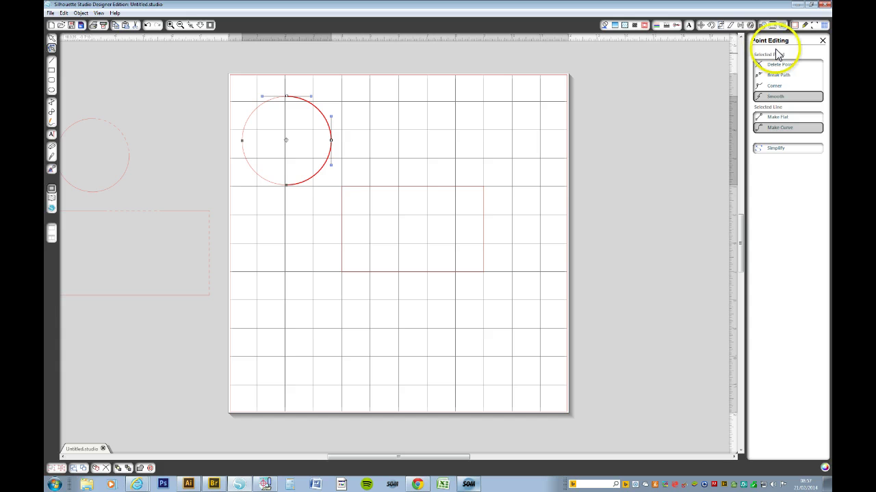
{"action": "left_click", "coordinate": [774, 76]}
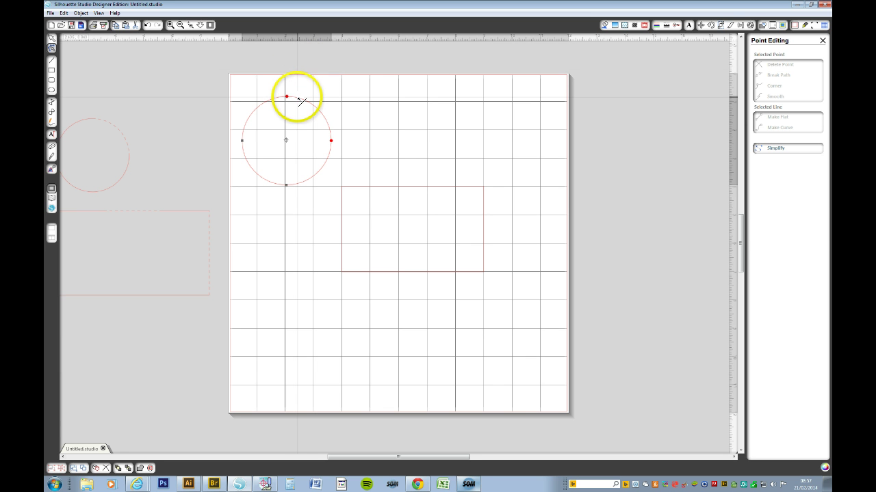
Step: Finish point editing and release the broken circle's compound path so its arcs are separate
{"action": "left_click", "coordinate": [51, 39]}
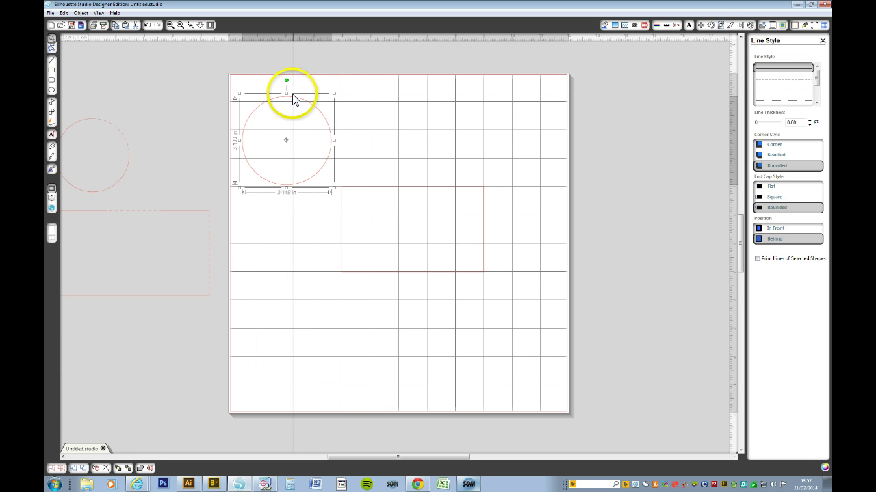
{"action": "mouse_move", "coordinate": [293, 94]}
{"action": "left_mouse_down"}
{"action": "mouse_move", "coordinate": [303, 110]}
{"action": "mouse_move", "coordinate": [293, 100]}
{"action": "left_mouse_up"}
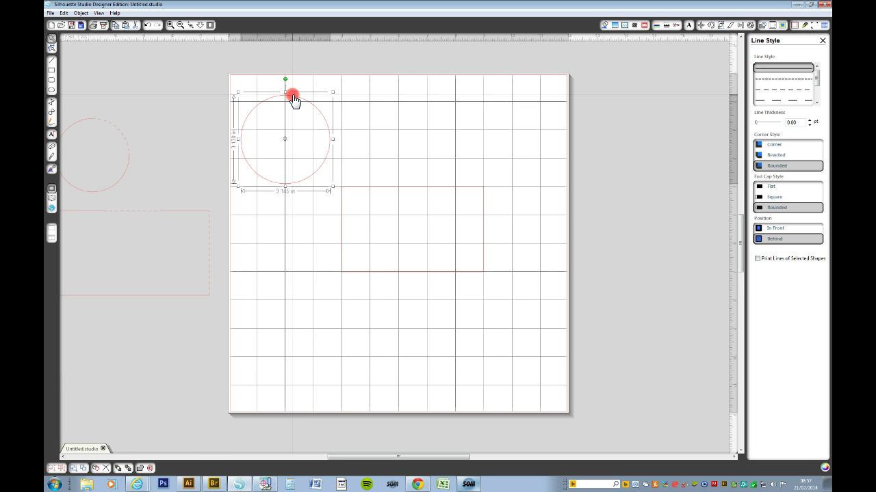
{"action": "right_click", "coordinate": [293, 99]}
{"action": "left_click", "coordinate": [313, 251]}
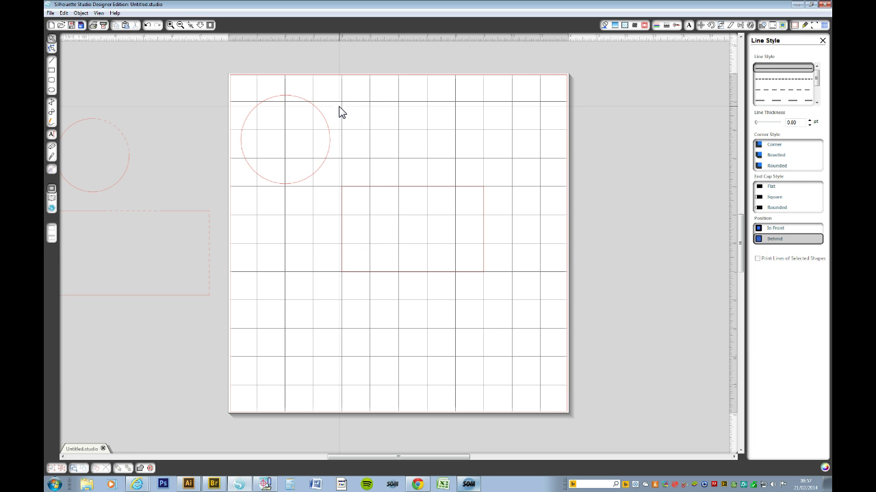
Step: Apply the medium-dash line style to the circle's upper-right quarter arc, keeping the arc in its original place
{"action": "left_click", "coordinate": [322, 114]}
{"action": "left_click", "coordinate": [317, 112]}
{"action": "left_click_drag", "start_coordinate": [317, 112], "coordinate": [319, 110]}
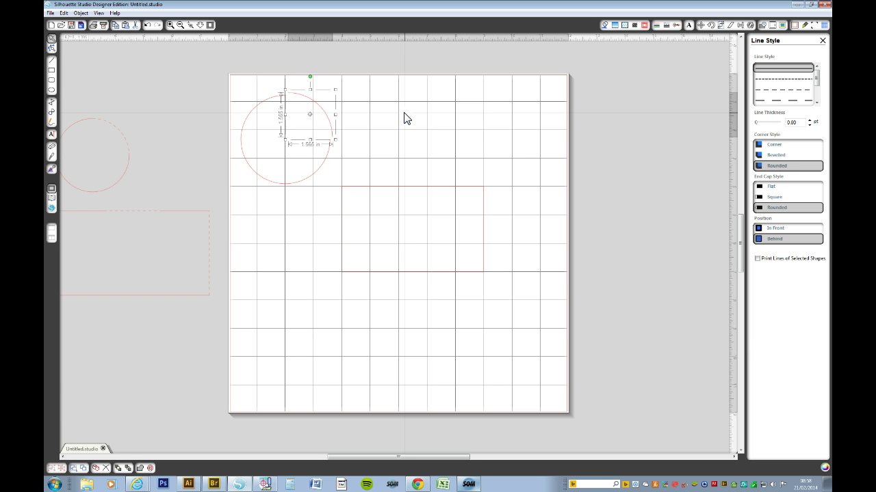
{"action": "key", "text": "ctrl+z"}
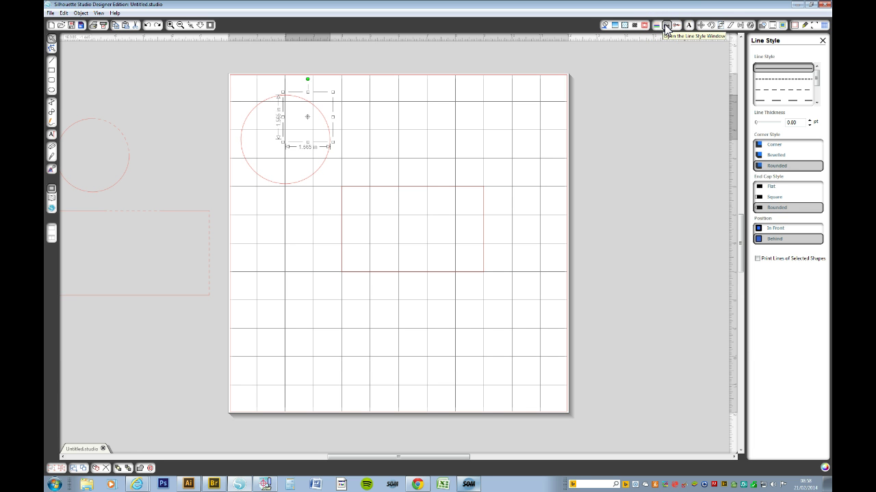
{"action": "left_click", "coordinate": [783, 90]}
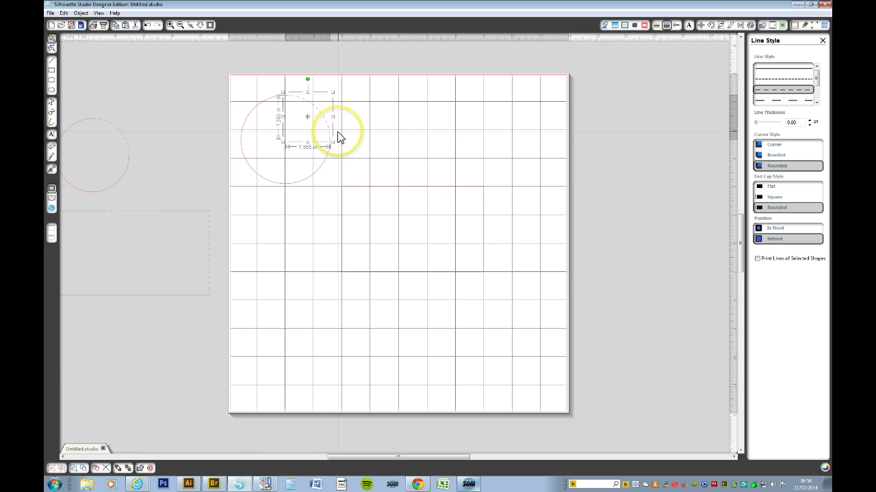
Step: Edit the new rectangle's points and break its path at the upper-right and lower-right corners
{"action": "left_click", "coordinate": [403, 186]}
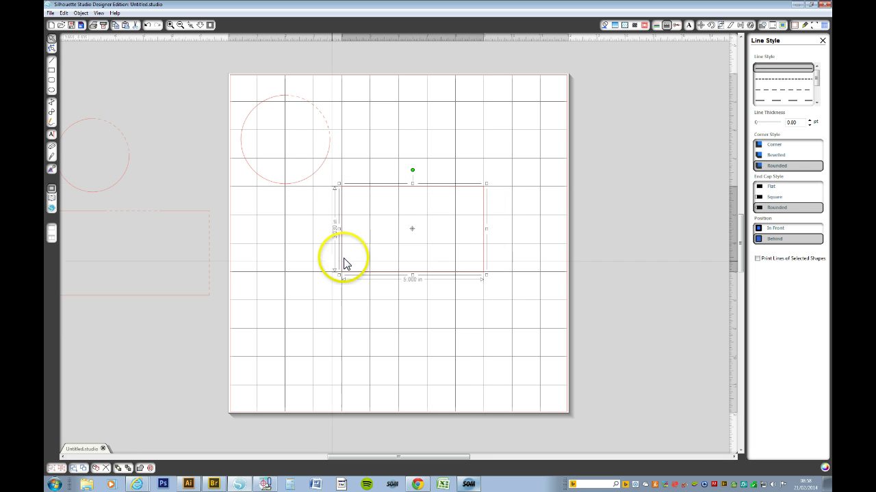
{"action": "double_click", "coordinate": [476, 188]}
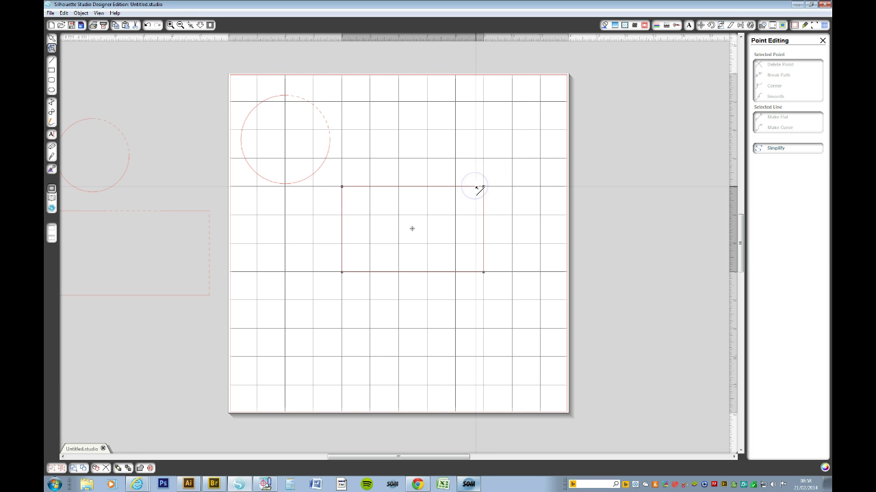
{"action": "left_click", "coordinate": [484, 186]}
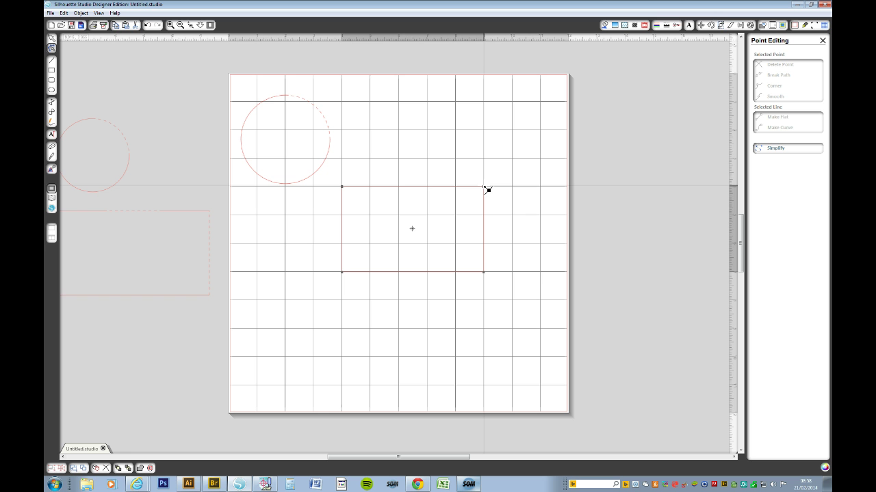
{"action": "left_click", "coordinate": [484, 186]}
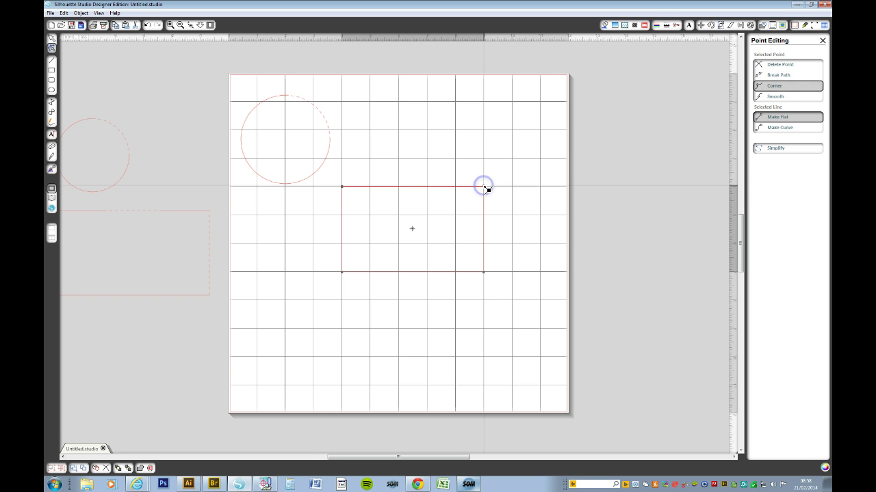
{"action": "mouse_move", "coordinate": [488, 223]}
{"action": "left_mouse_down"}
{"action": "mouse_move", "coordinate": [486, 268]}
{"action": "mouse_move", "coordinate": [499, 260]}
{"action": "left_mouse_up"}
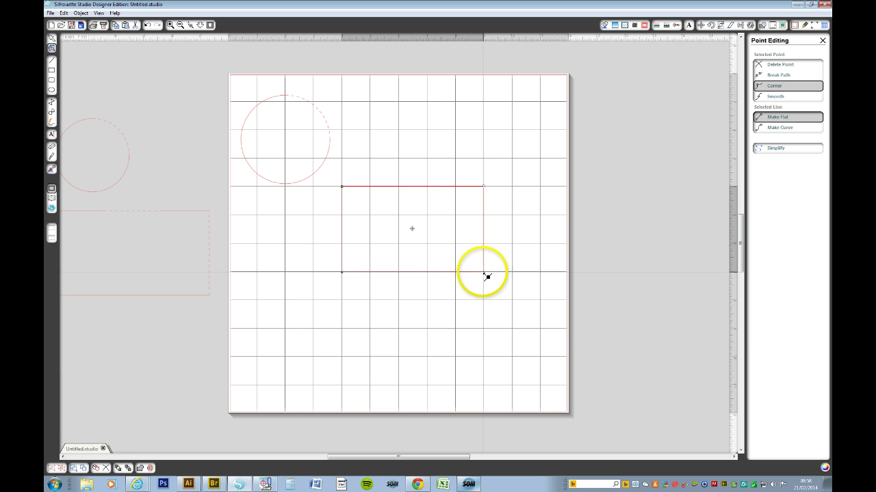
{"action": "left_click", "coordinate": [483, 274]}
{"action": "left_click", "coordinate": [780, 76]}
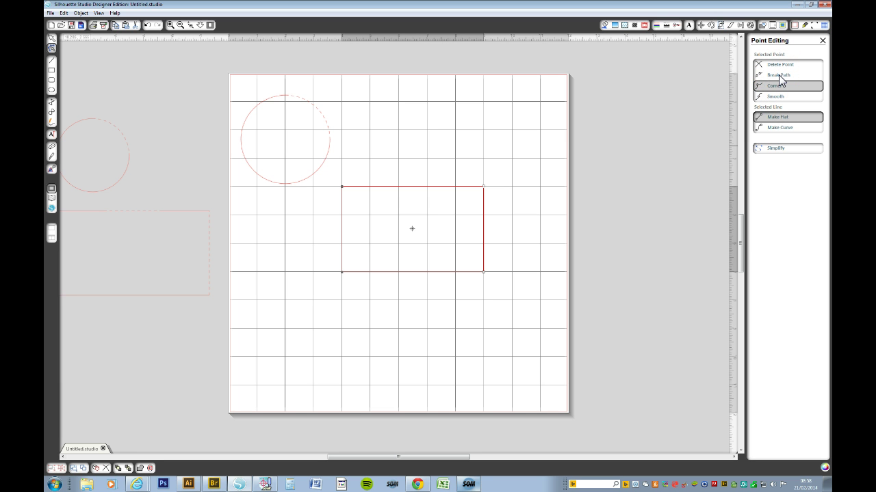
{"action": "left_click", "coordinate": [778, 75]}
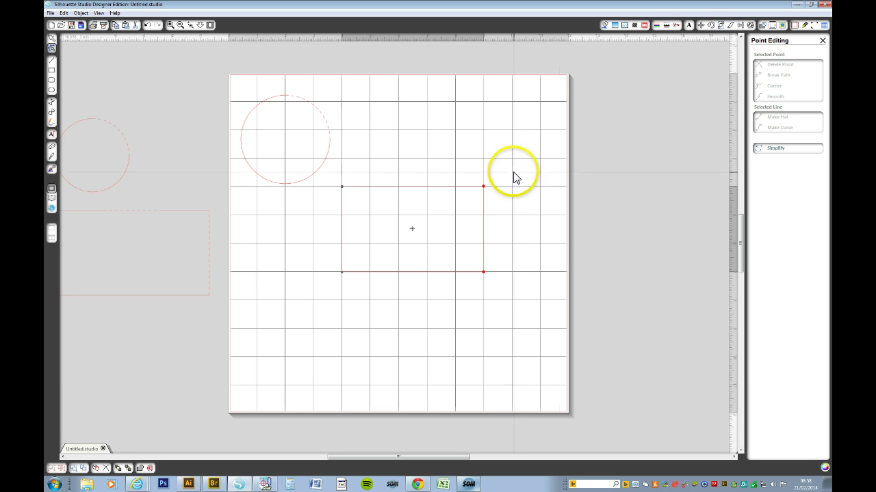
Step: Finish point editing and release the broken rectangle's compound path so its right side is separate
{"action": "left_click", "coordinate": [51, 39]}
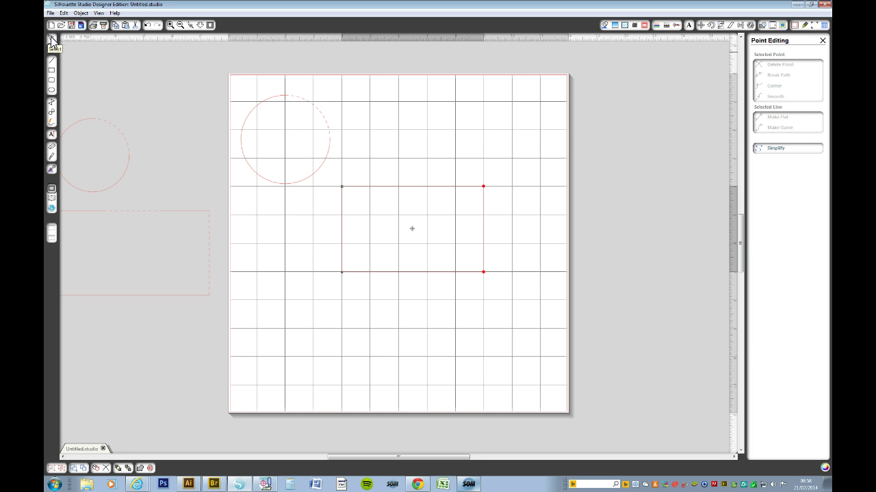
{"action": "left_click", "coordinate": [51, 39]}
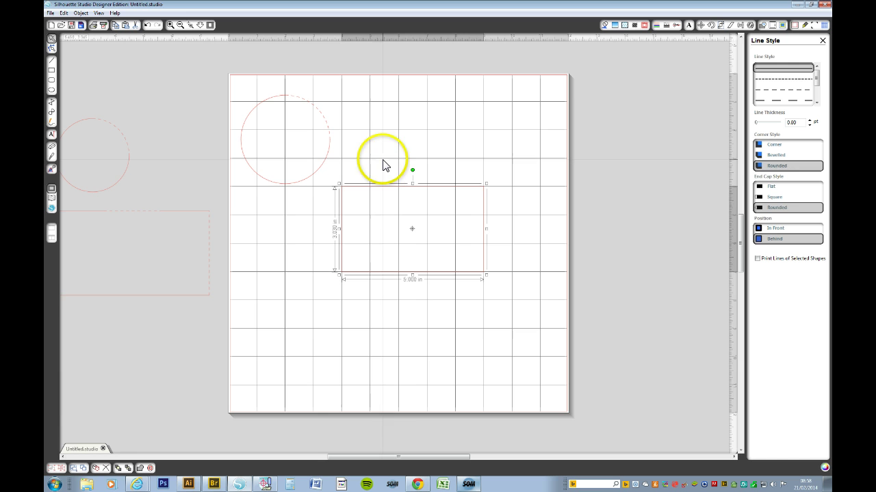
{"action": "right_click", "coordinate": [420, 190]}
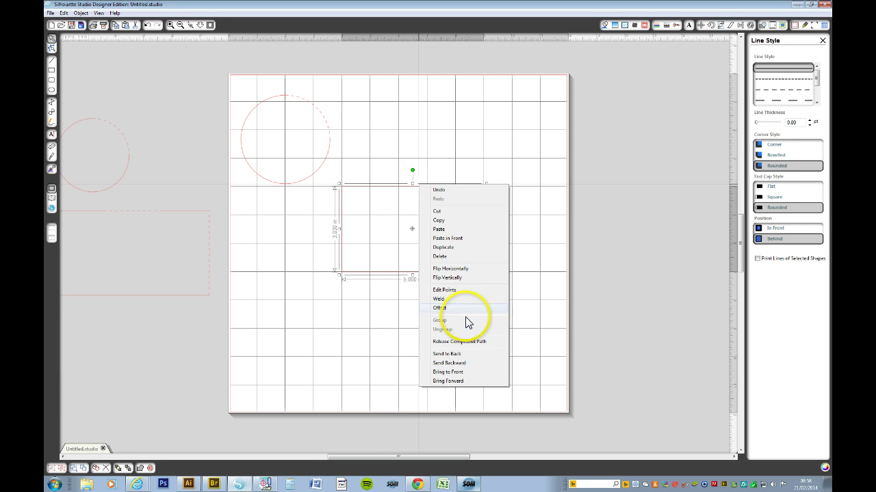
{"action": "left_click", "coordinate": [465, 344]}
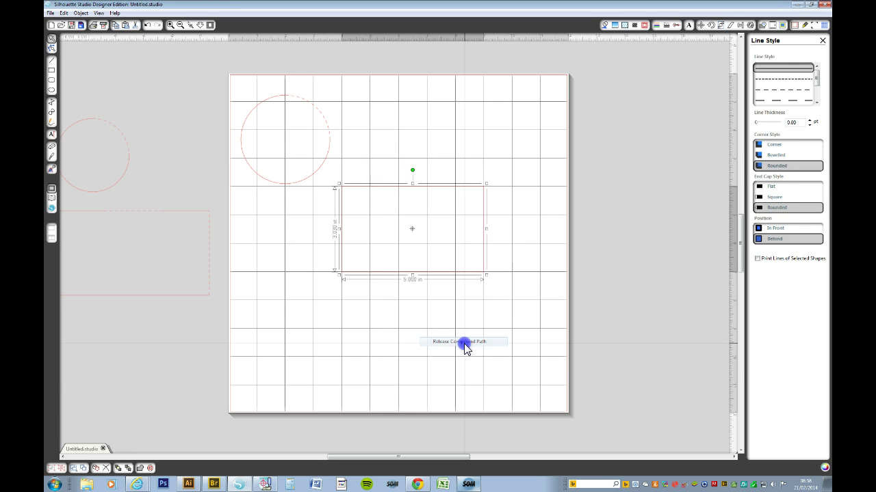
Step: Apply the medium-dash line style to the rectangle's separated right side
{"action": "left_click", "coordinate": [479, 225]}
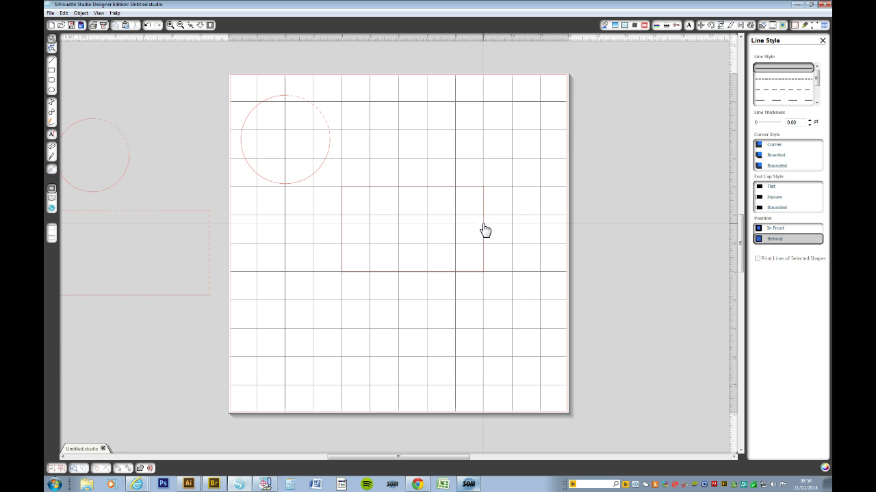
{"action": "left_click", "coordinate": [484, 230]}
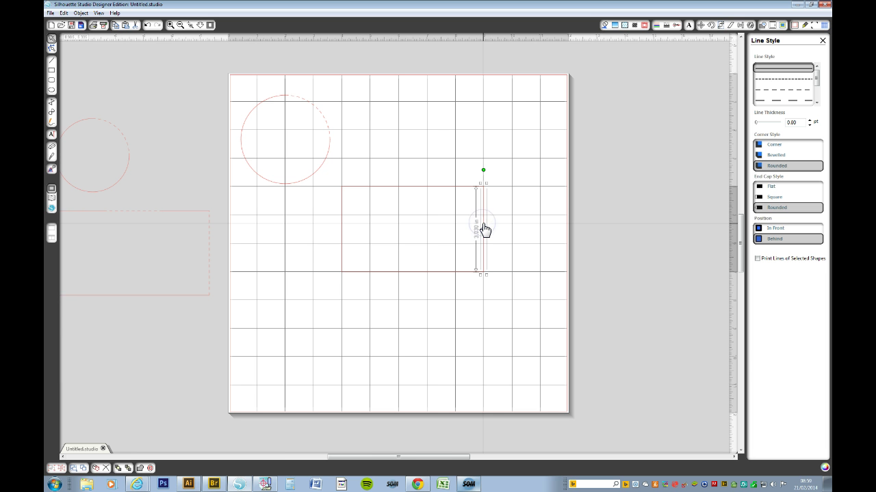
{"action": "left_click", "coordinate": [483, 229]}
{"action": "left_click", "coordinate": [811, 81]}
{"action": "left_click", "coordinate": [787, 90]}
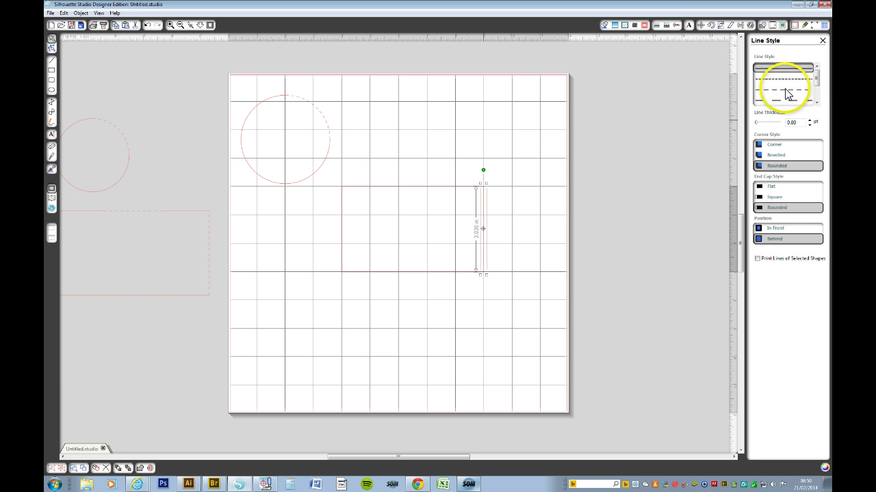
{"action": "left_click", "coordinate": [786, 89]}
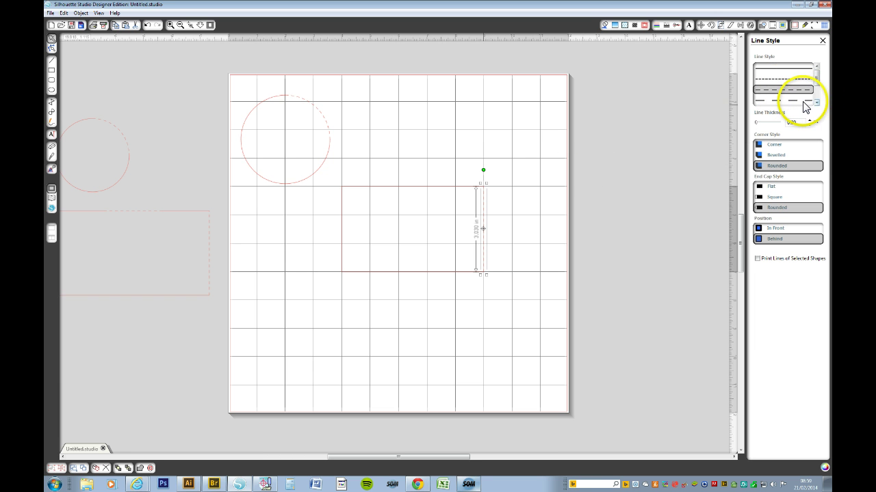
Step: Apply the short-dash line style to the rectangle's right side and deselect it
{"action": "left_click", "coordinate": [791, 79]}
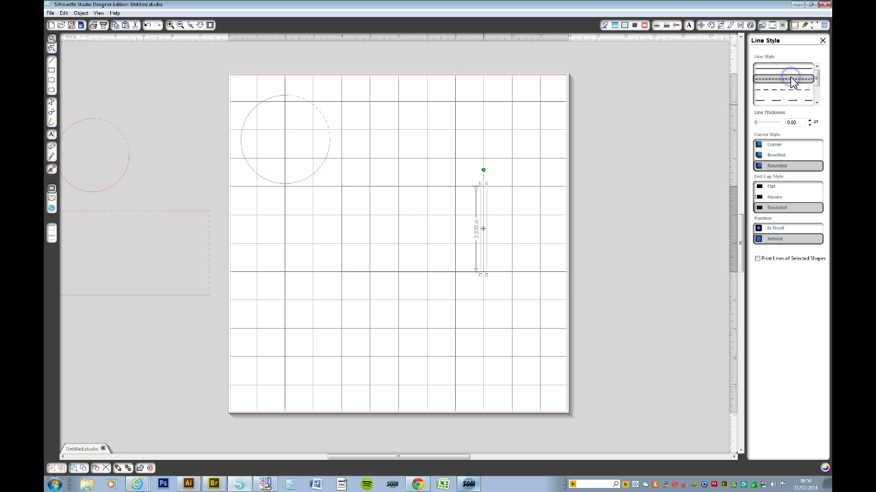
{"action": "left_click", "coordinate": [514, 137]}
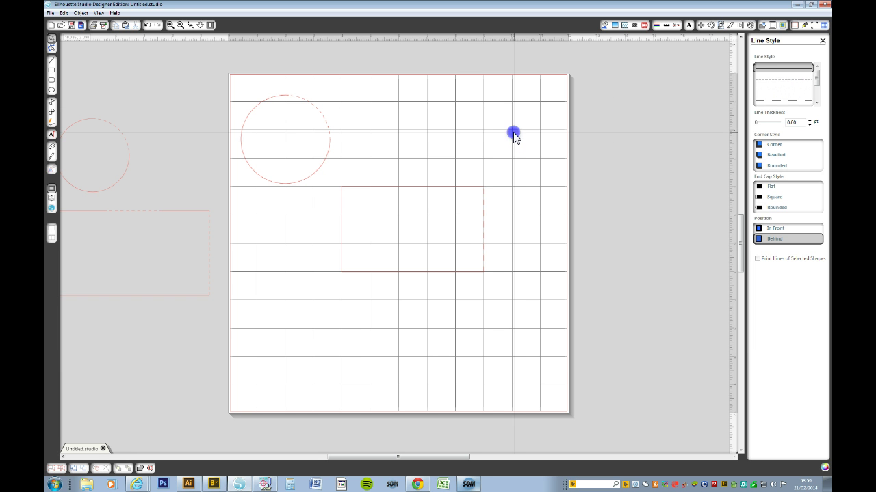
Step: Shift all the rectangle's pieces slightly sideways off the grid lines, then undo the move
{"action": "left_click_drag", "start_coordinate": [336, 176], "coordinate": [477, 275]}
{"action": "left_click", "coordinate": [504, 230]}
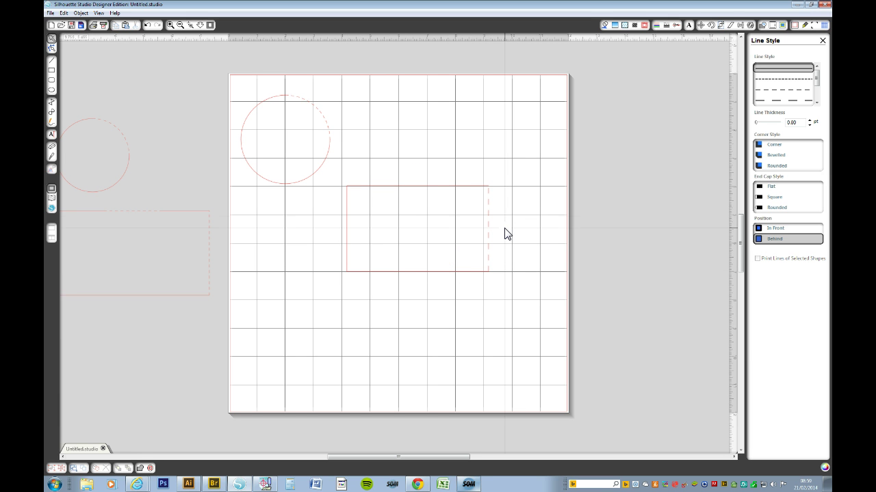
{"action": "left_click", "coordinate": [515, 189]}
{"action": "key", "text": "ctrl+z"}
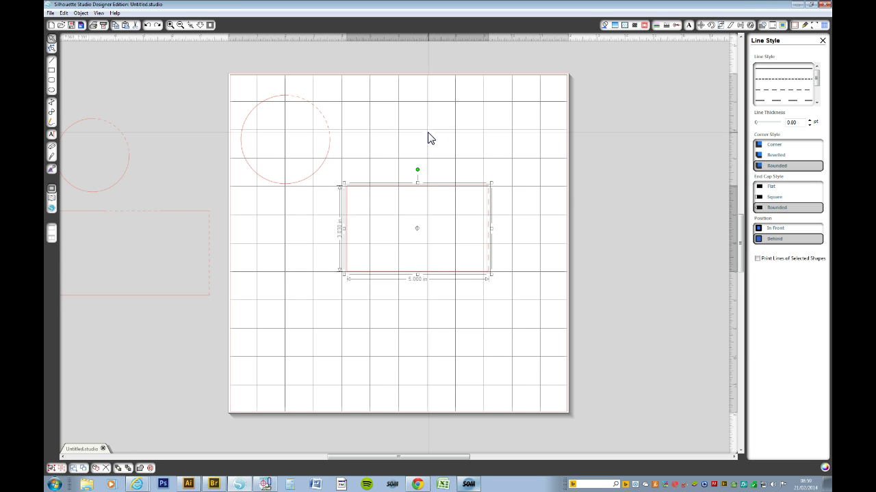
{"action": "left_click", "coordinate": [399, 166]}
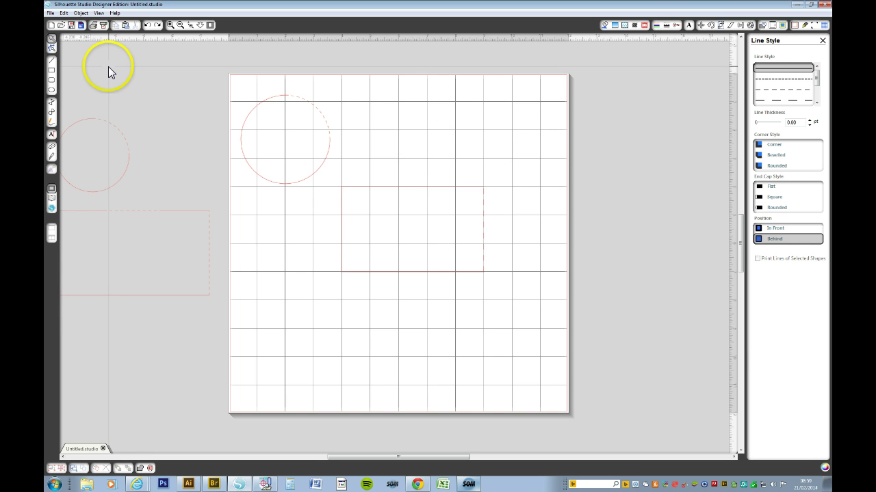
Step: Edit the rectangle's points and add two points on its top side, one grid square in from each corner
{"action": "double_click", "coordinate": [387, 186]}
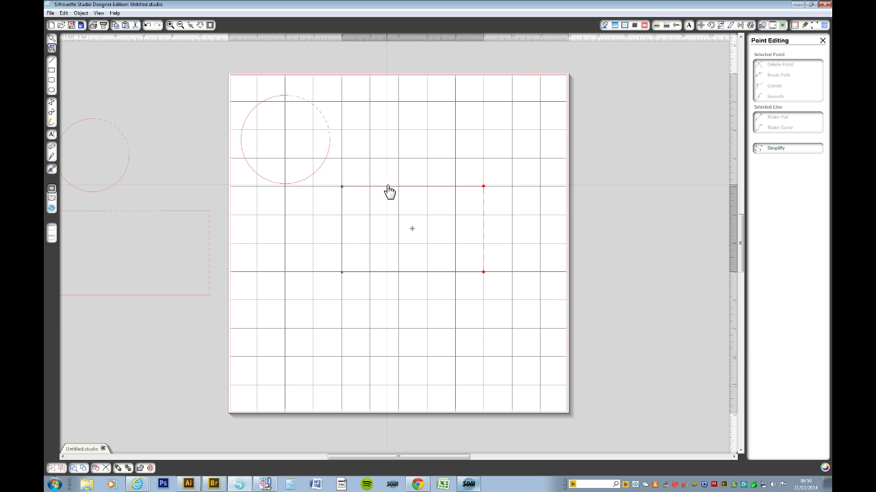
{"action": "left_click", "coordinate": [380, 187]}
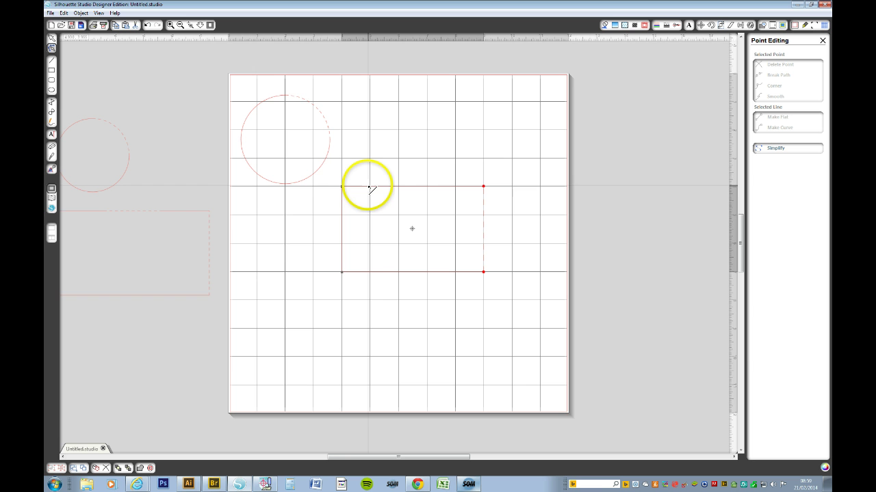
{"action": "left_click", "coordinate": [438, 194]}
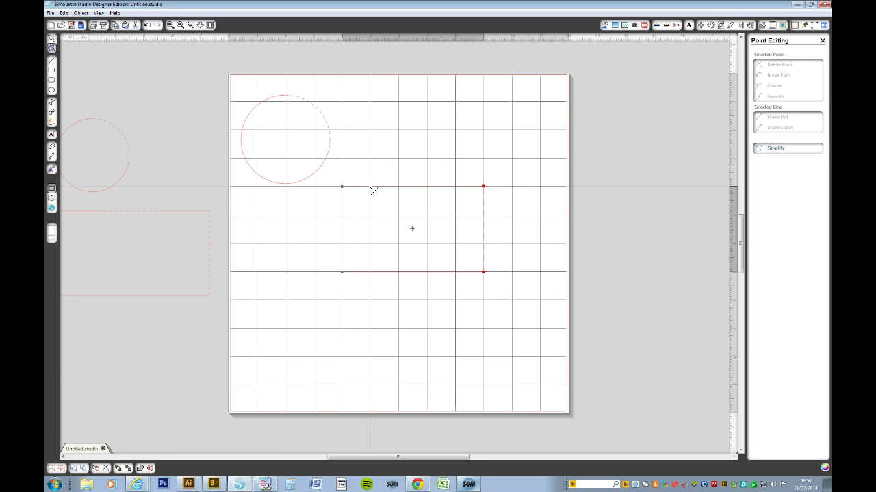
{"action": "left_click", "coordinate": [370, 186]}
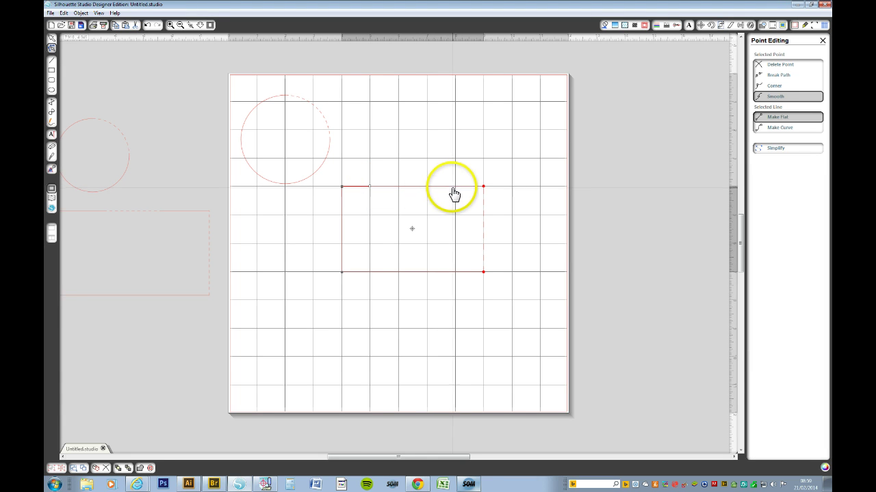
{"action": "left_click_drag", "start_coordinate": [455, 188], "coordinate": [456, 188]}
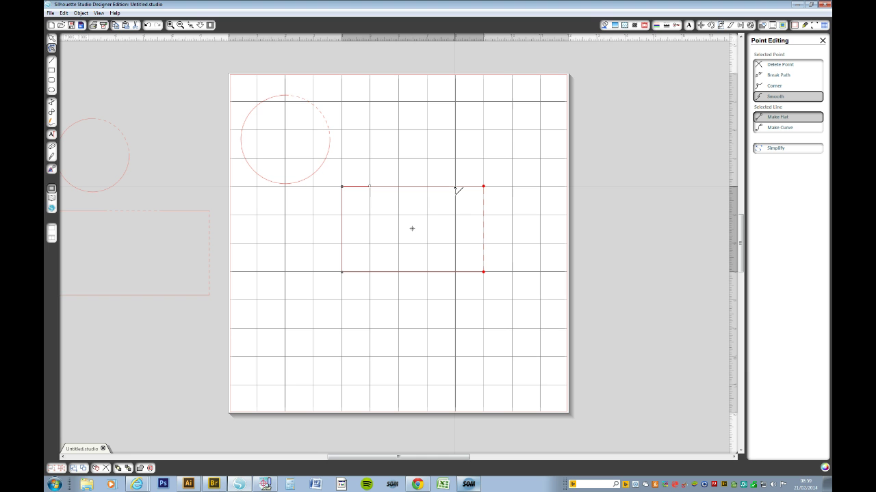
{"action": "left_click", "coordinate": [455, 186]}
{"action": "left_click", "coordinate": [458, 189]}
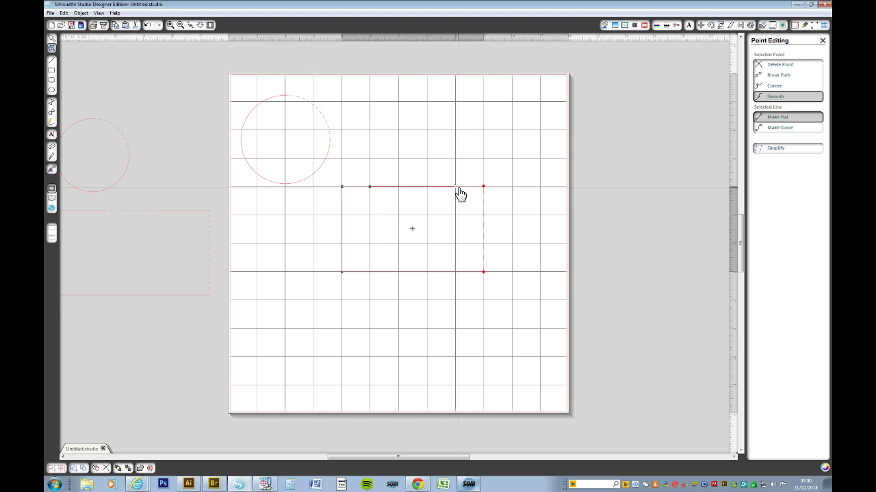
Step: Select both new points on the rectangle's top side and break the path at them
{"action": "left_click", "coordinate": [399, 193]}
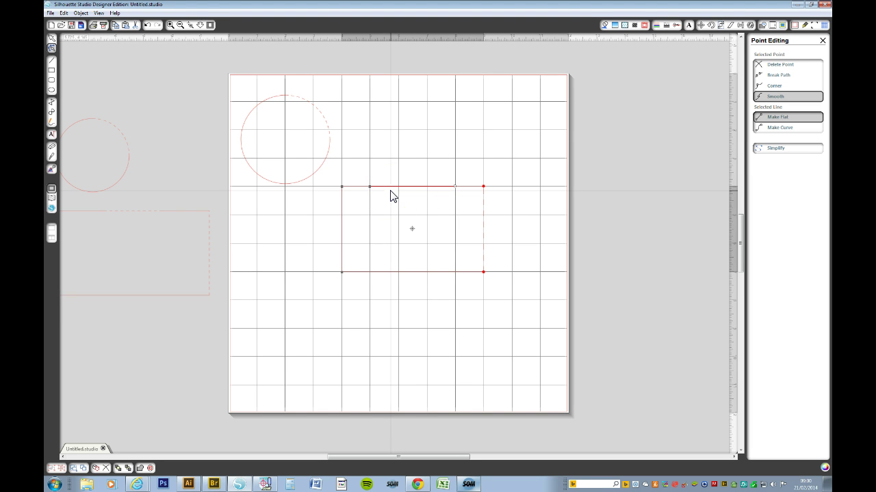
{"action": "left_click", "coordinate": [371, 189]}
{"action": "left_click", "coordinate": [368, 186]}
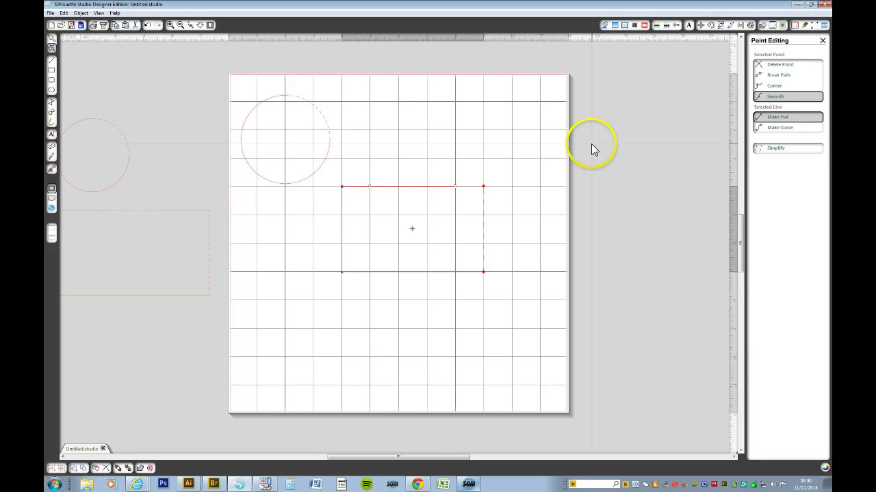
{"action": "left_click", "coordinate": [778, 74]}
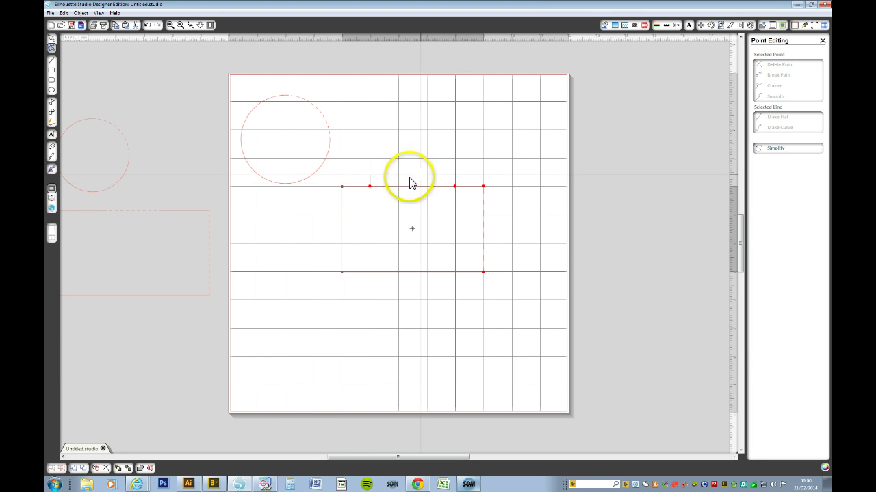
Step: Finish point editing and release the rectangle's compound path to separate the middle section of its top side
{"action": "left_click", "coordinate": [52, 38]}
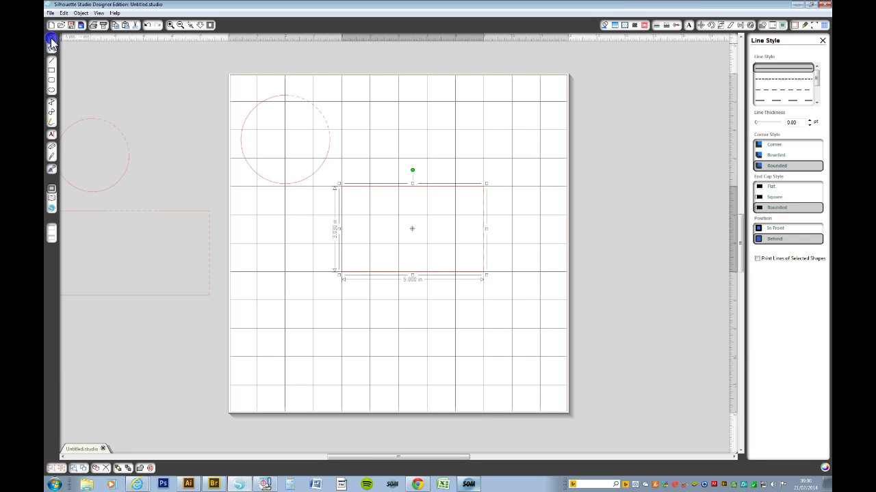
{"action": "right_click", "coordinate": [363, 184]}
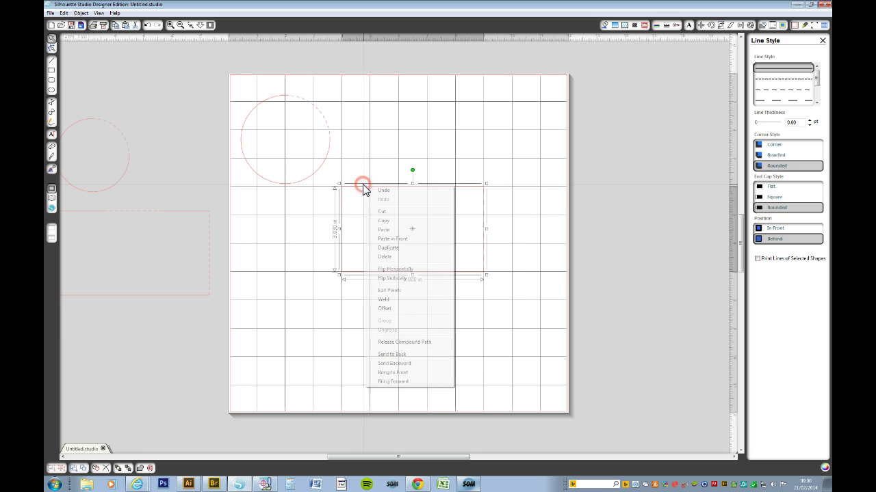
{"action": "left_click", "coordinate": [402, 342]}
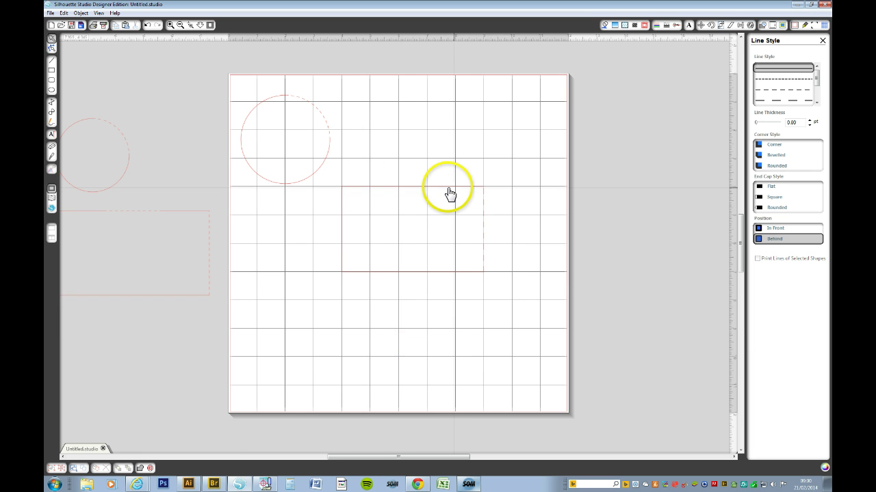
Step: Apply the medium-dash line style to the separated middle section of the rectangle's top side
{"action": "left_click", "coordinate": [413, 188]}
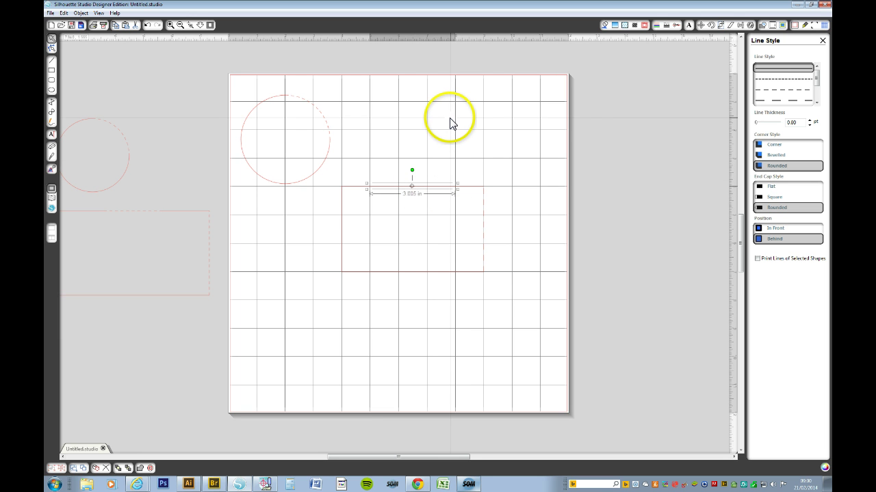
{"action": "left_click", "coordinate": [768, 90]}
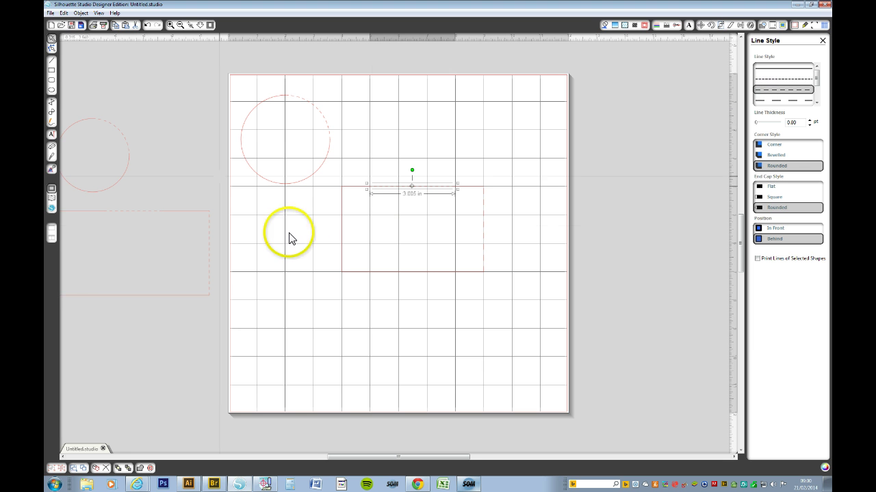
Step: Select all the rectangle's pieces, move them together slightly down off the grid line, and deselect them
{"action": "left_click", "coordinate": [54, 41]}
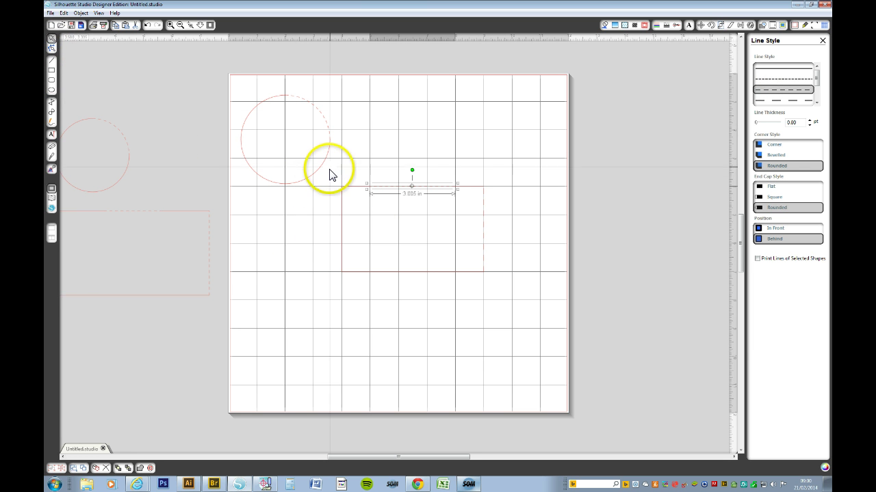
{"action": "left_click_drag", "start_coordinate": [329, 171], "coordinate": [508, 324]}
{"action": "left_click_drag", "start_coordinate": [469, 270], "coordinate": [471, 279]}
{"action": "left_click", "coordinate": [504, 288]}
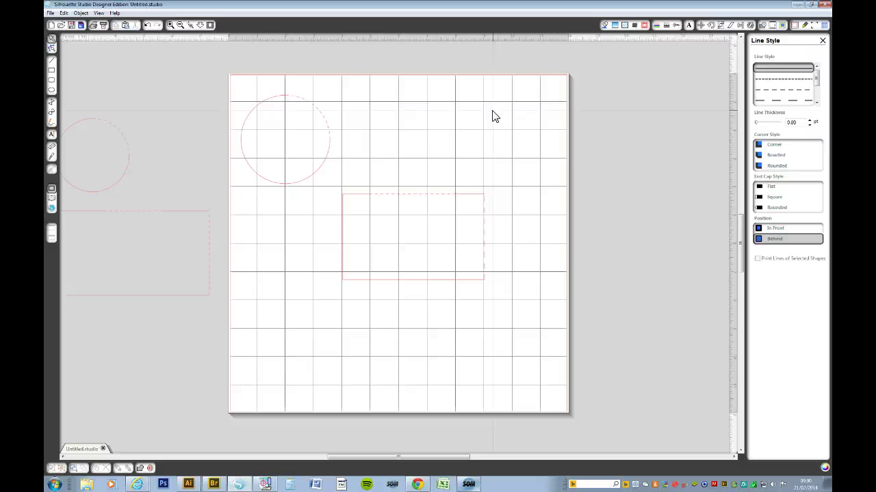
{"action": "left_click", "coordinate": [698, 483]}
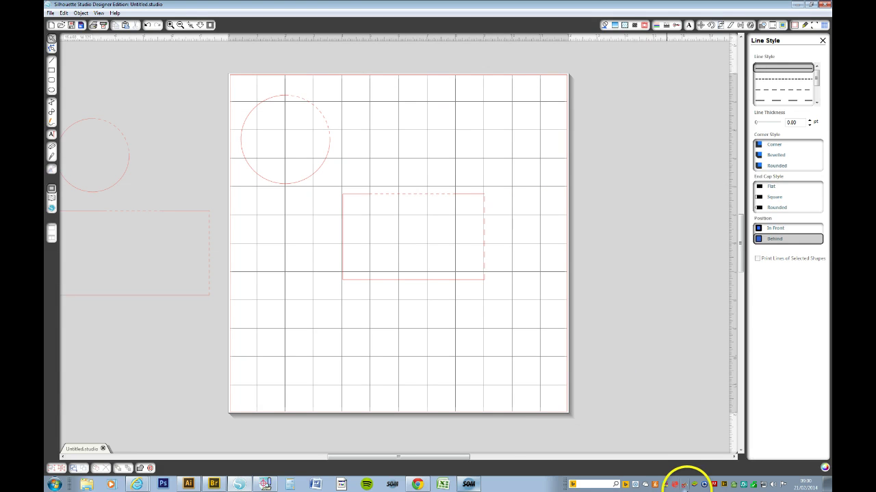